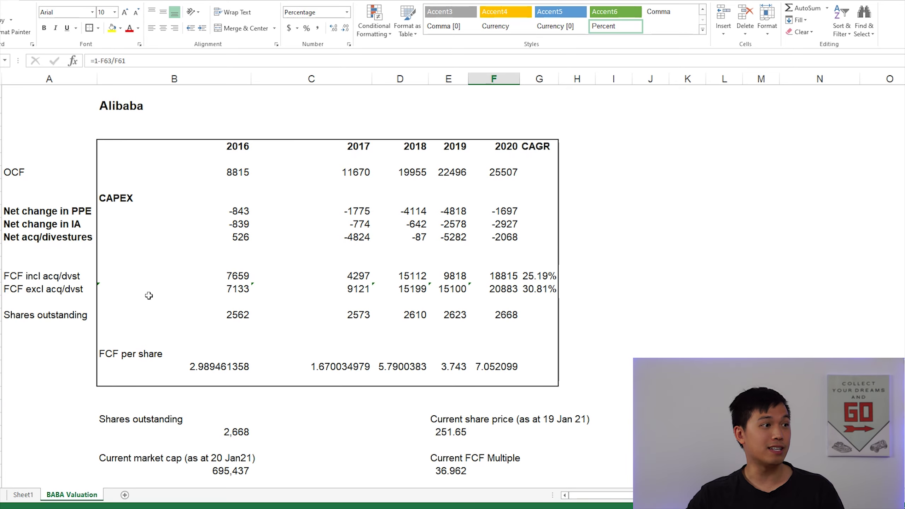
- Review the 2016–2020 OCF figures and the CAPEX rows for net change in PPE, net change in IA and net acq/divestures
left_click_drag(244, 172, 501, 365)
left_click_drag(228, 172, 494, 178)
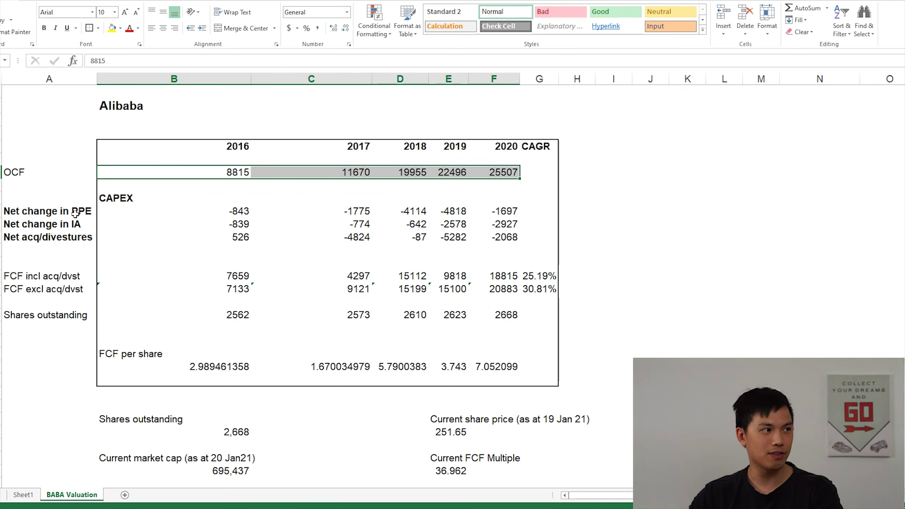
left_click_drag(163, 214, 180, 236)
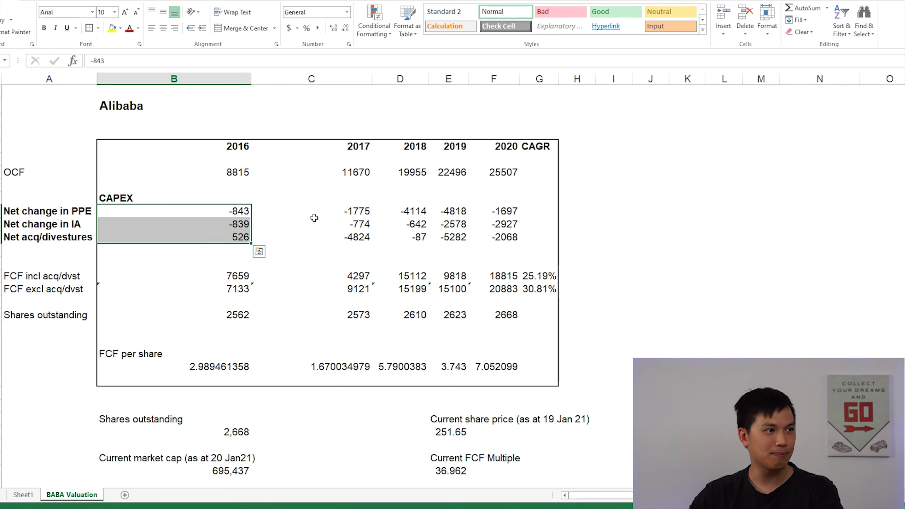
left_click_drag(314, 219, 316, 235)
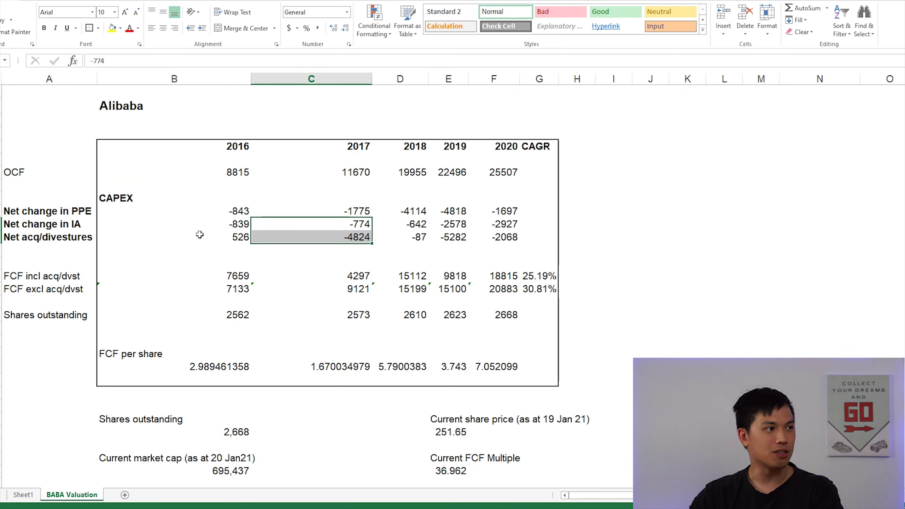
left_click(75, 214)
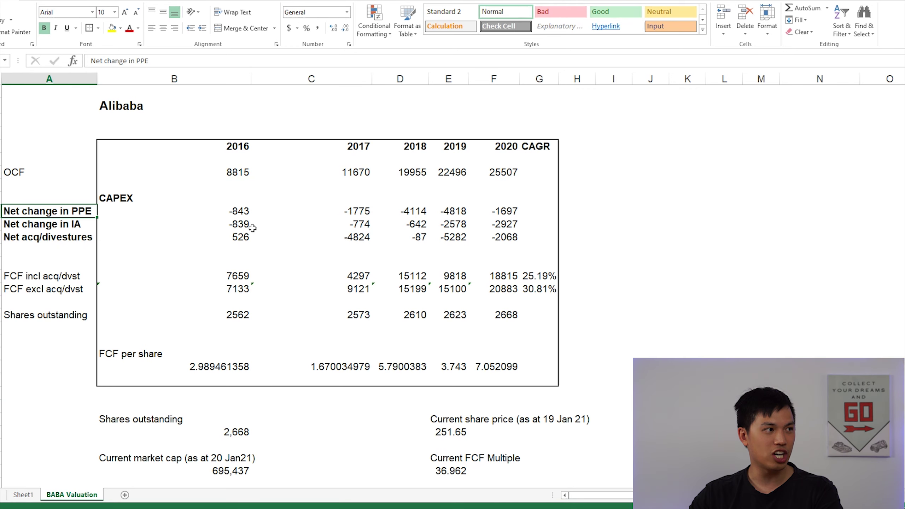
left_click(71, 222)
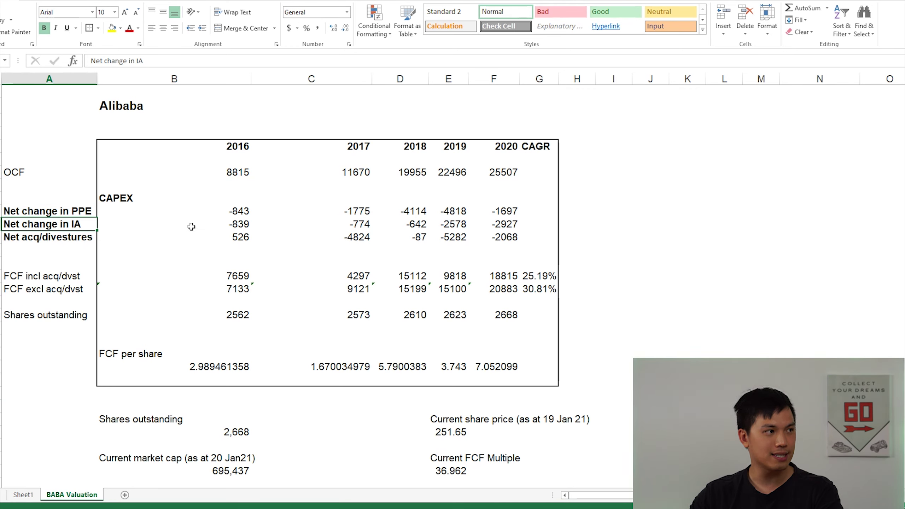
left_click(46, 238)
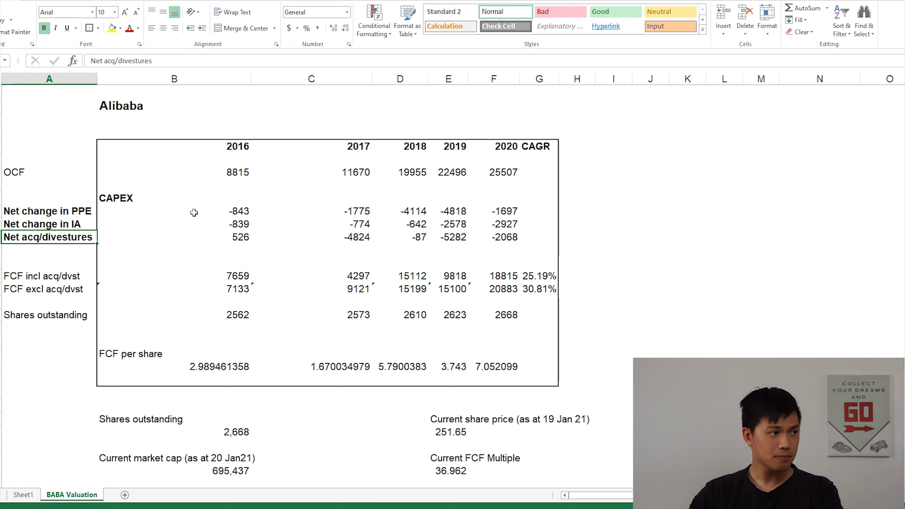
- Compare the FCF incl acq/dvst and FCF excl acq/dvst row labels in the Alibaba table
left_click(28, 278)
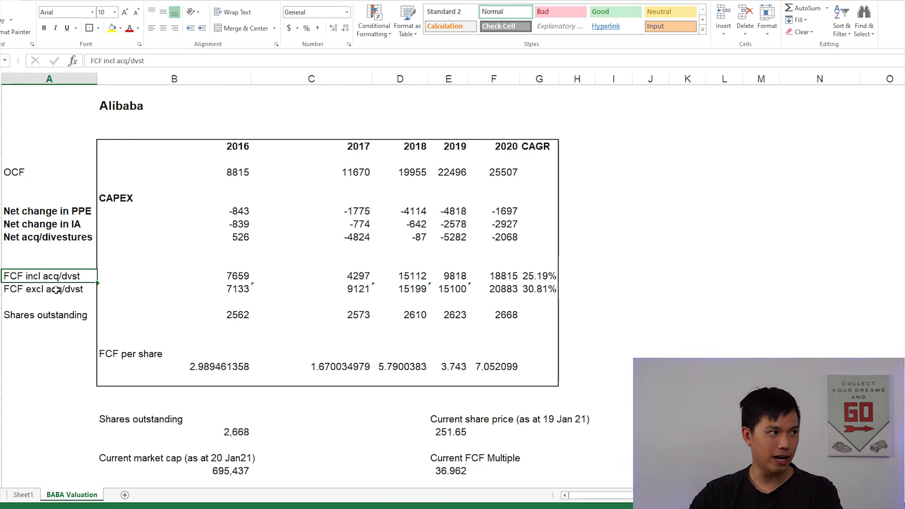
left_click(61, 290)
left_click(33, 278)
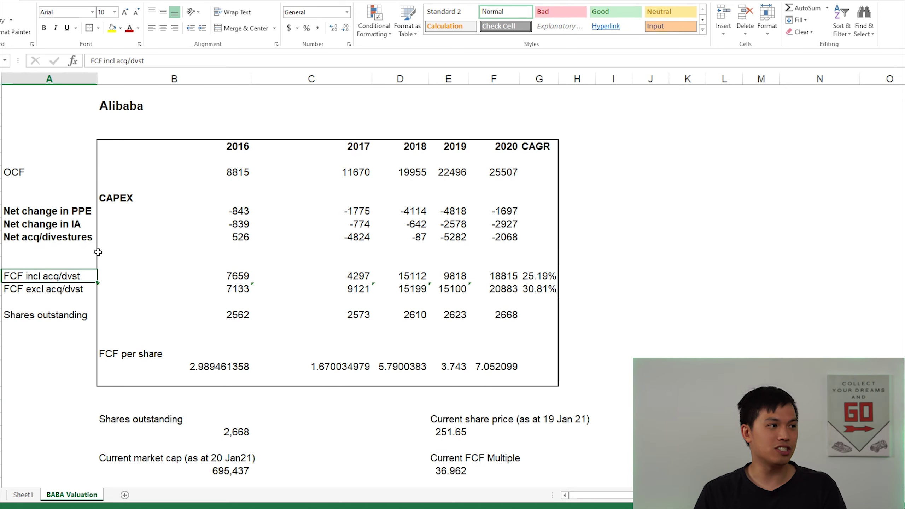
key("Down")
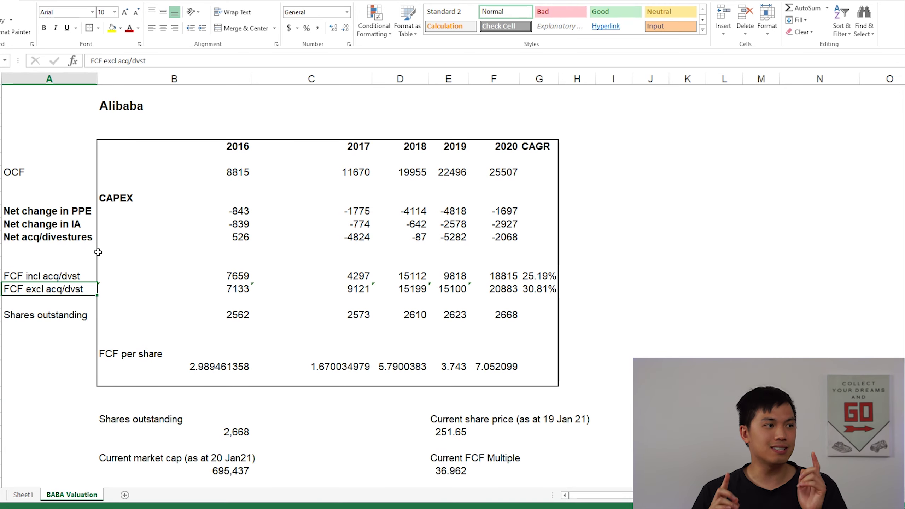
key("Up")
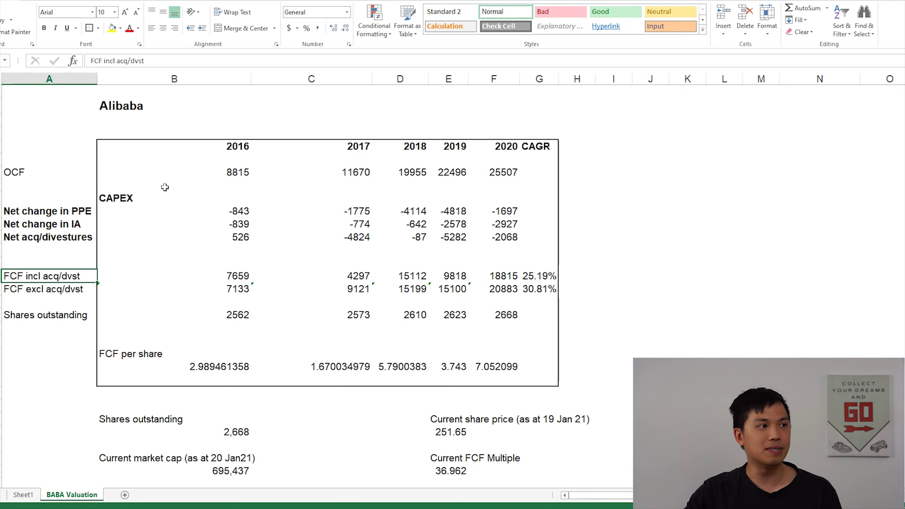
- Examine the 2017–2020 net acq/divestures, the FCF incl acq/dvst row and that row's CAGR formula
left_click(218, 232)
left_click_drag(307, 241, 512, 237)
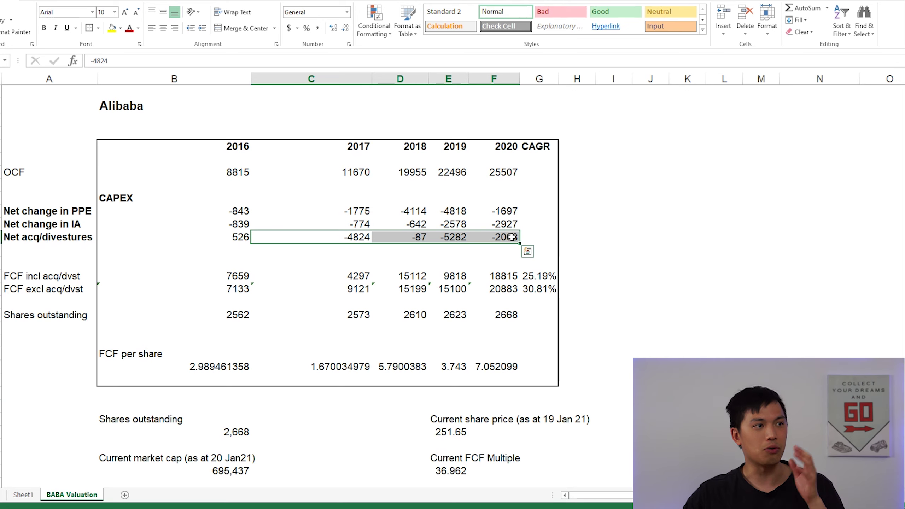
left_click(347, 278)
left_click_drag(209, 278, 478, 278)
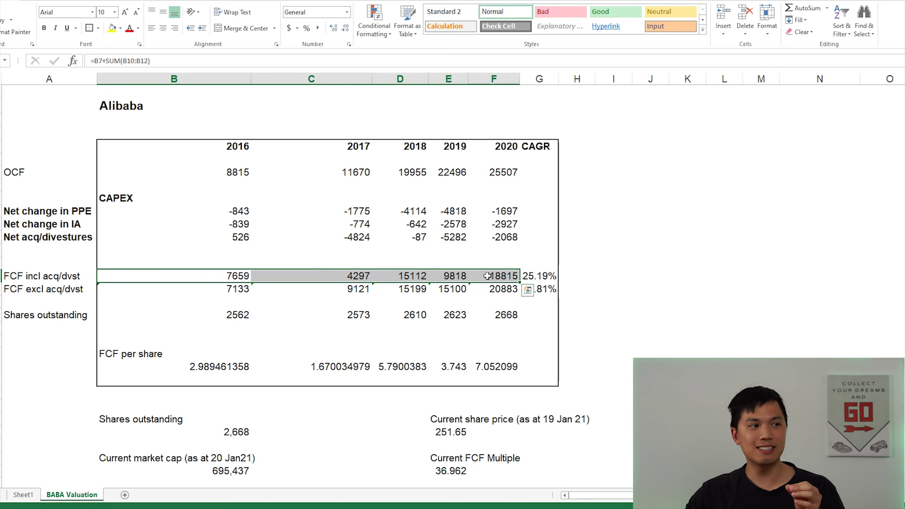
left_click(488, 276)
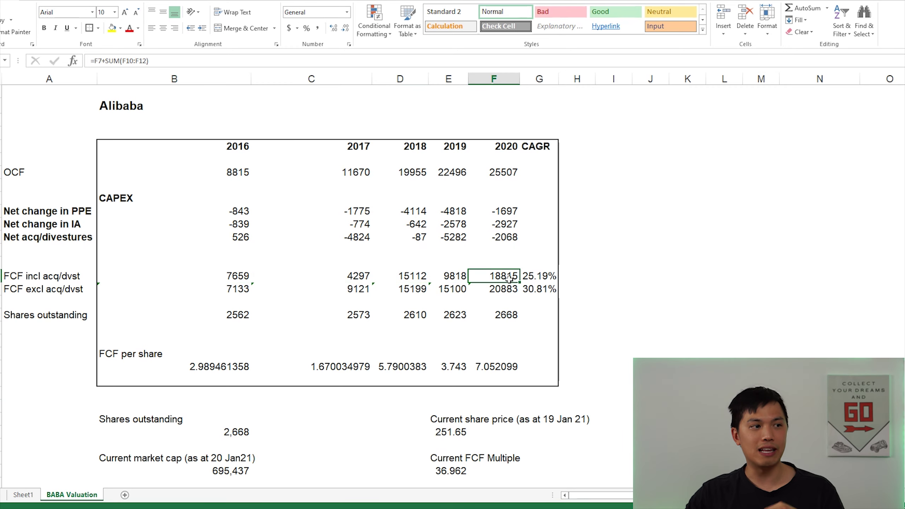
left_click(534, 277)
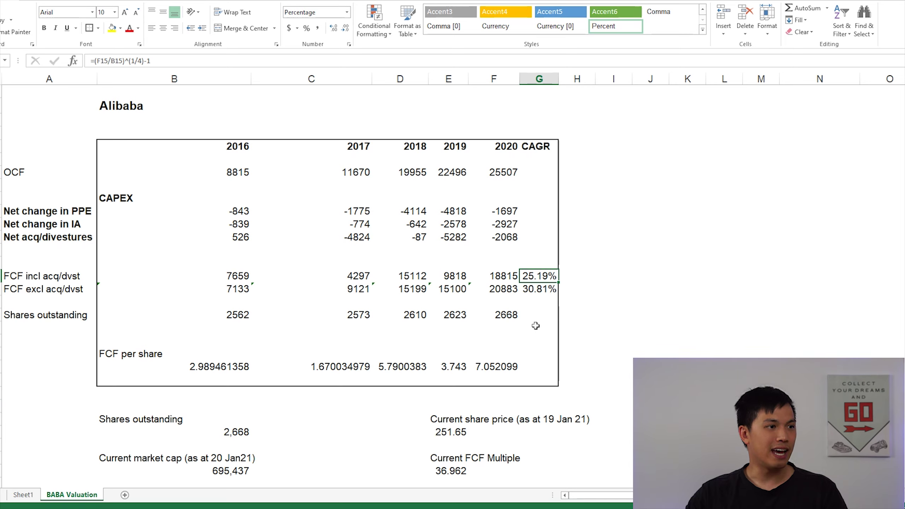
- Review the yearly shares outstanding and FCF per share rows, including the 2020 FCF per share formula
left_click_drag(202, 317, 506, 313)
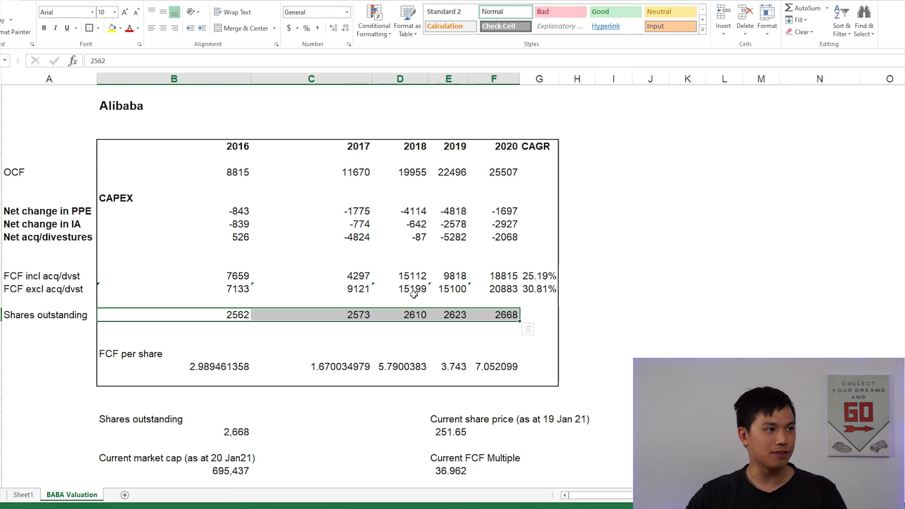
left_click(218, 371)
left_click_drag(252, 366, 506, 366)
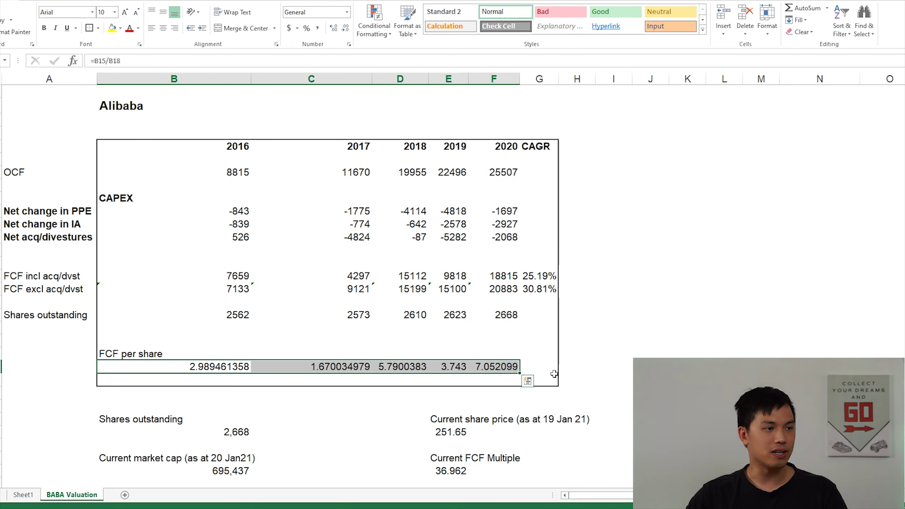
left_click(508, 364)
scroll(510, 357, "down", 1)
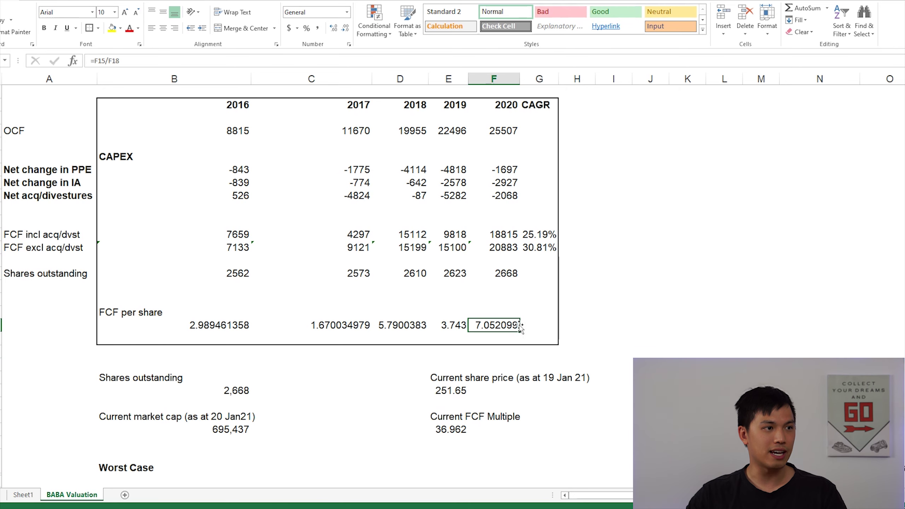
scroll(536, 311, "up", 1)
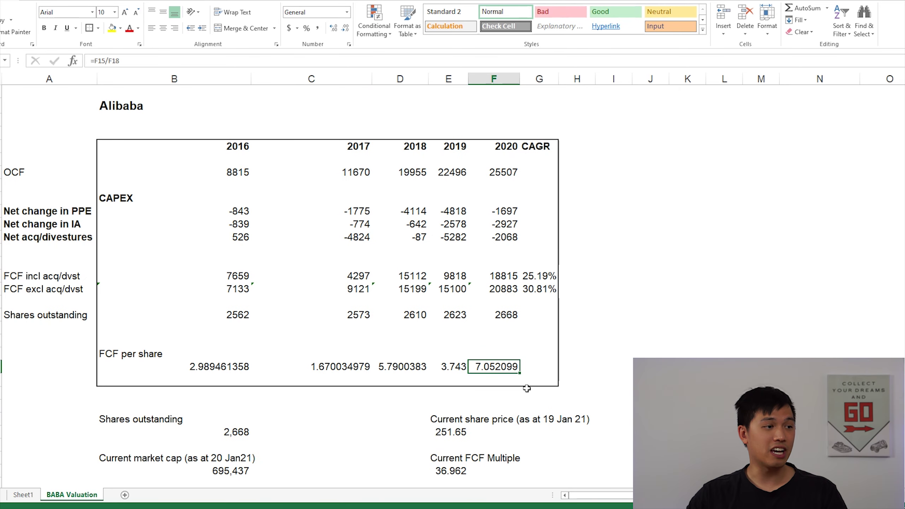
- Examine the Worst Case scenario's 2020 cashflow, 2021 FCF formula and growth rates for the next 5 years and 5 to 10 years
scroll(446, 356, "down", 5)
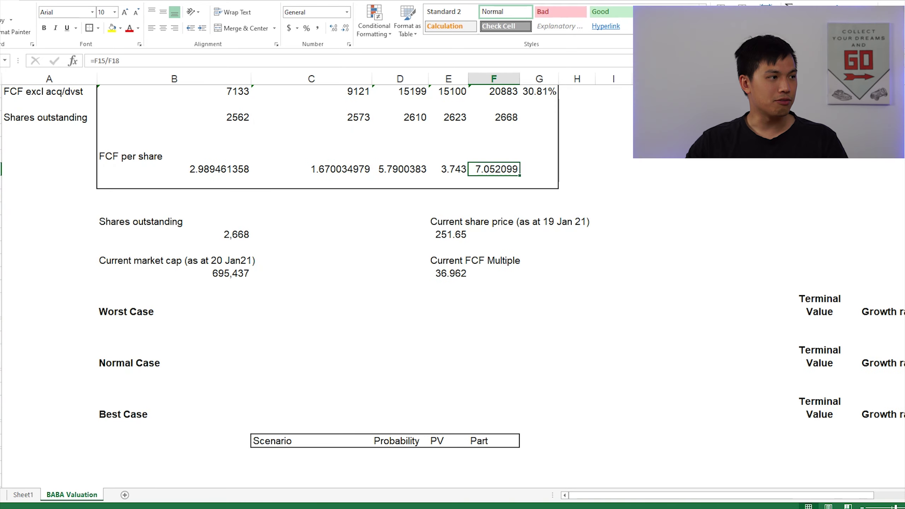
scroll(342, 329, "up", 1)
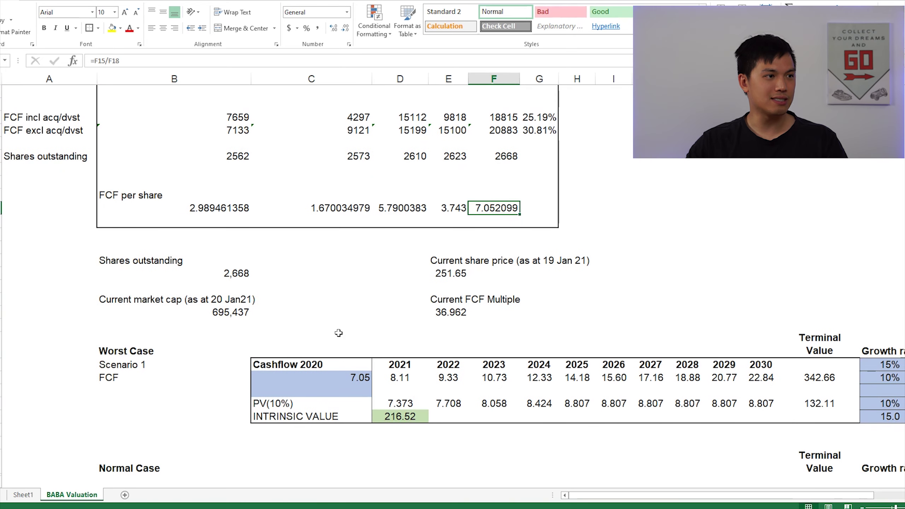
left_click(363, 375)
key("Right")
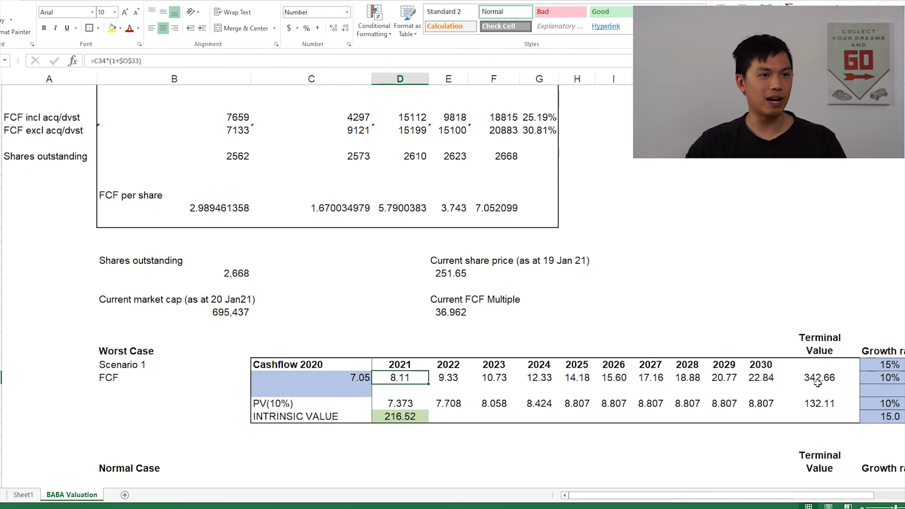
scroll(818, 383, "right", 1)
left_click(793, 366)
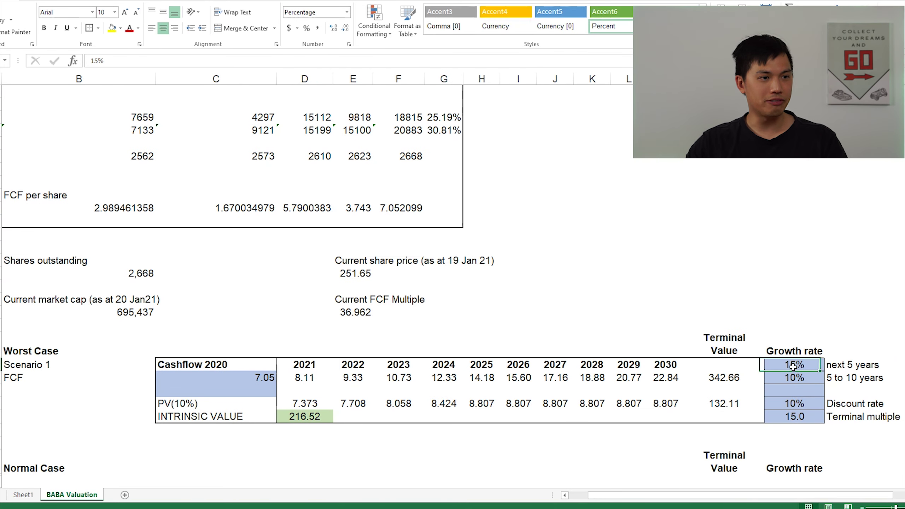
left_click(820, 381)
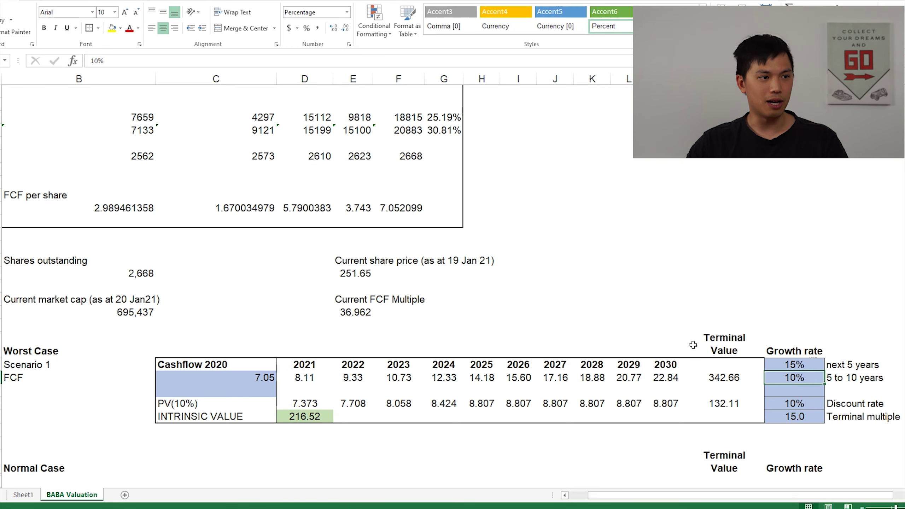
- Compare the Worst Case growth rate assumptions with the historical CAGR of FCF incl acq/dvst
scroll(647, 348, "up", 1)
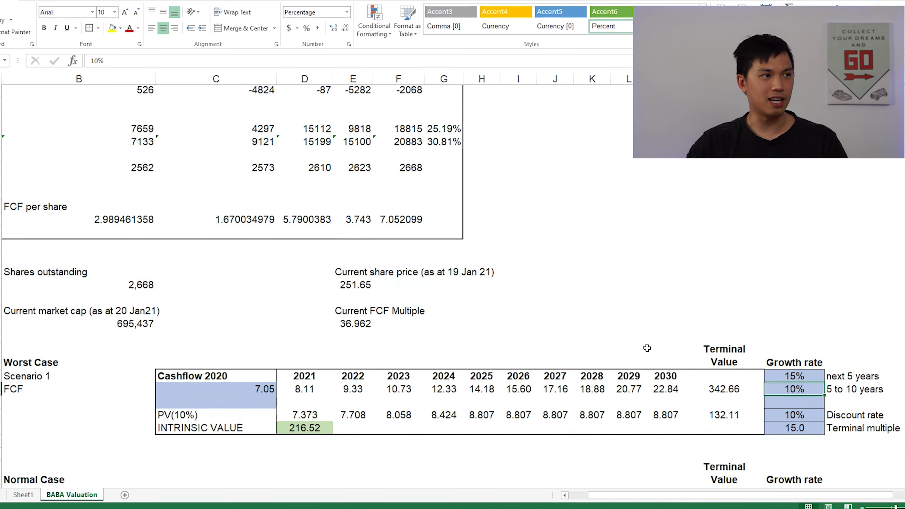
key("Up")
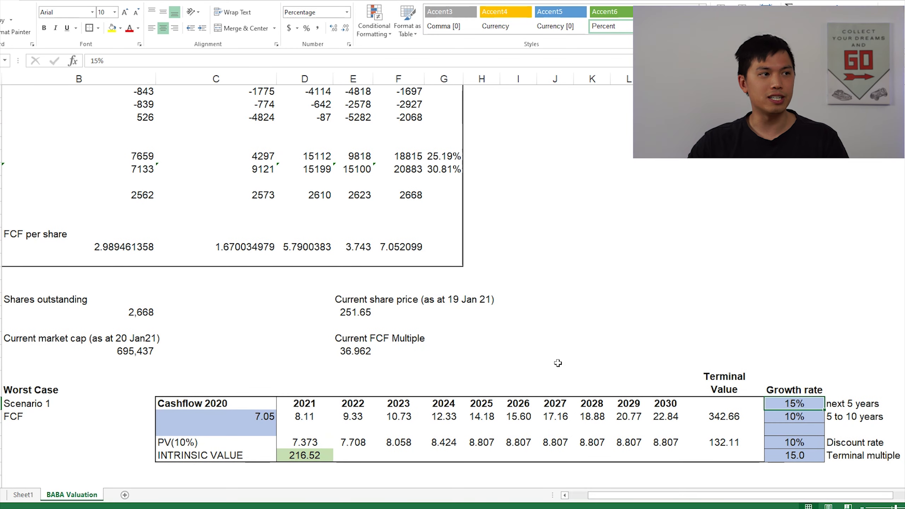
scroll(558, 364, "up", 2)
left_click(442, 235)
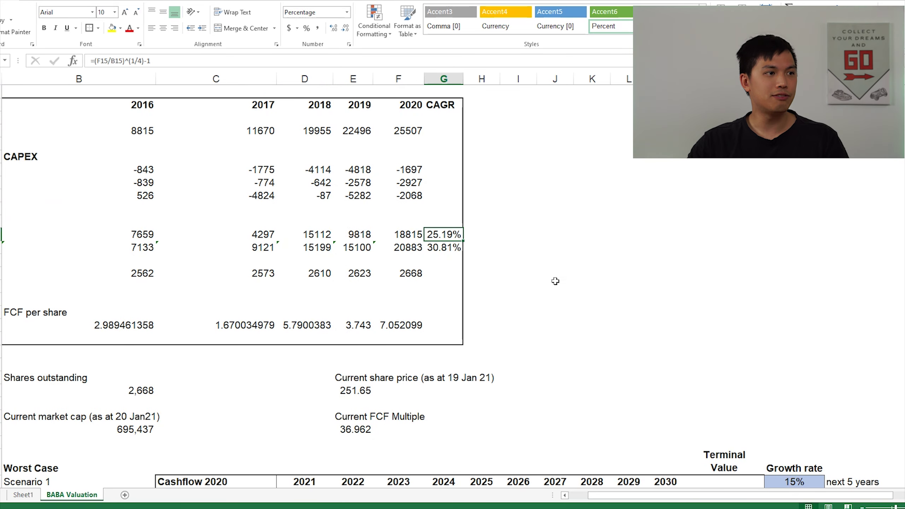
scroll(677, 327, "down", 3)
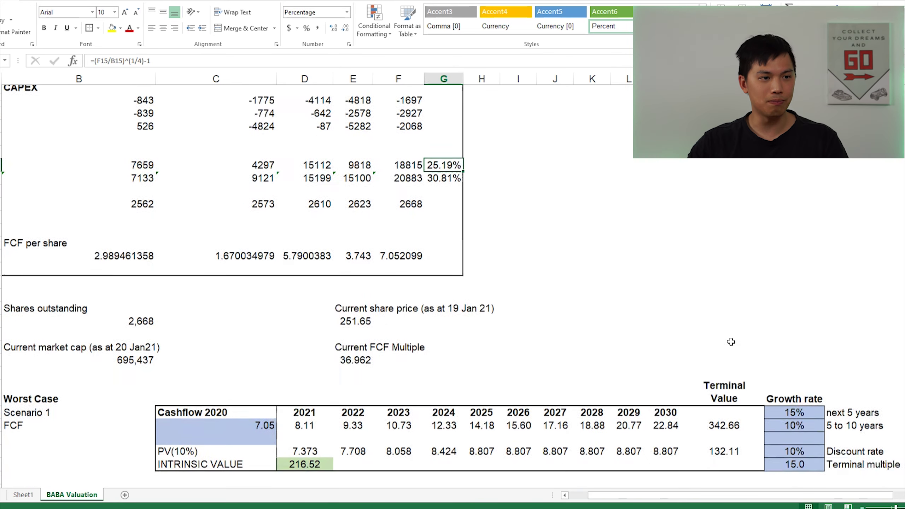
left_click(790, 365)
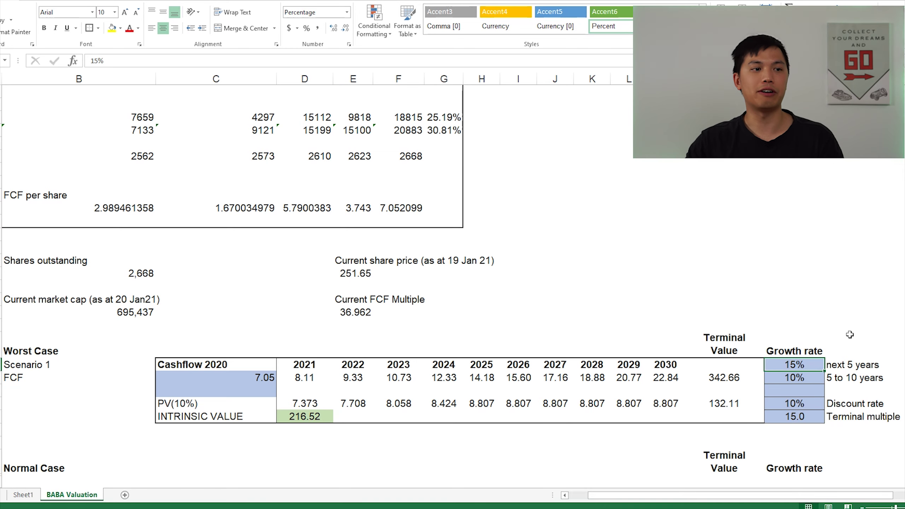
left_click(814, 378)
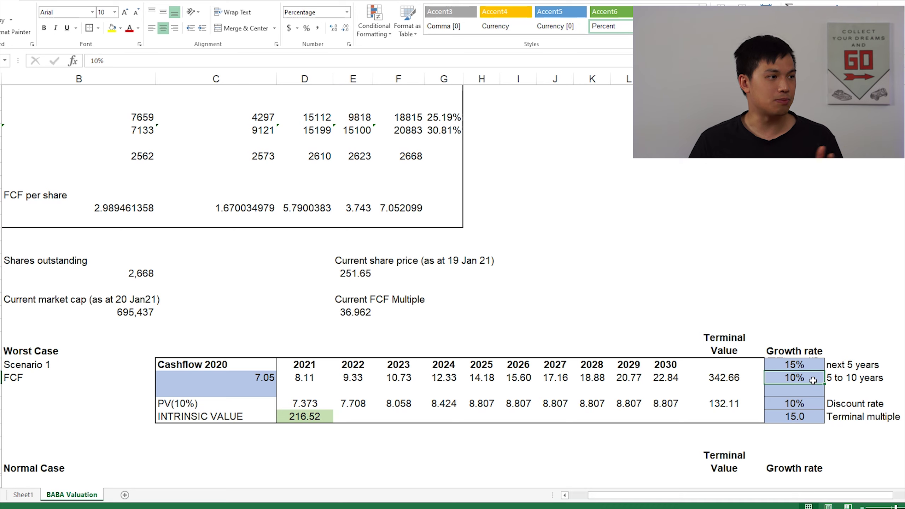
- Inspect the Worst Case discount rate and the PV formulas for 2021 and 2022 without changing them
left_click(807, 402)
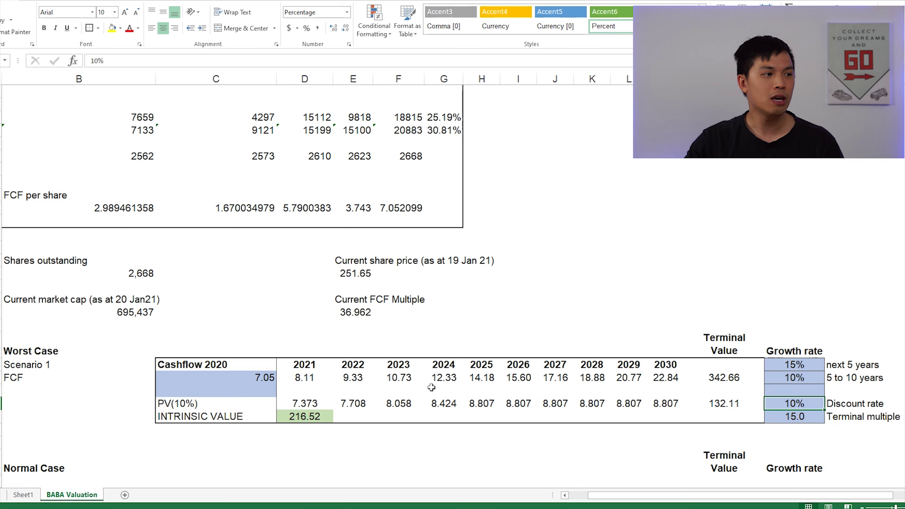
left_click(305, 404)
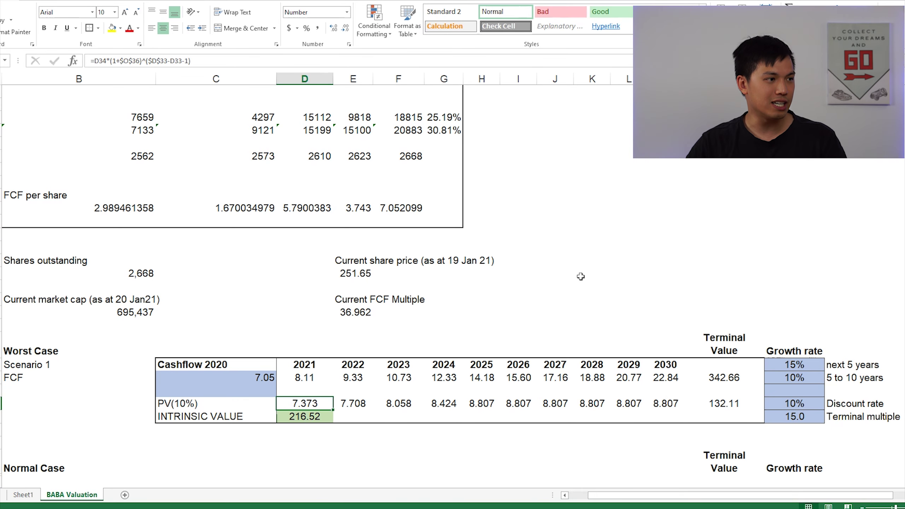
key("F2")
key("Escape")
key("Right")
key("F2")
key("Escape")
key("Left")
key("Right")
key("Left")
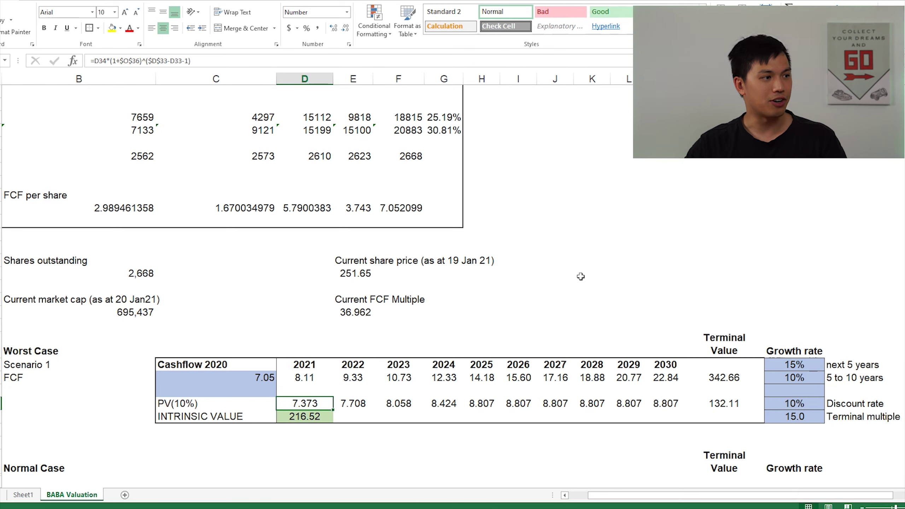
- Check the Worst Case terminal multiple and 5 to 10 years growth rate against the Current FCF Multiple formula
left_click(779, 414)
key("F2")
key("Escape")
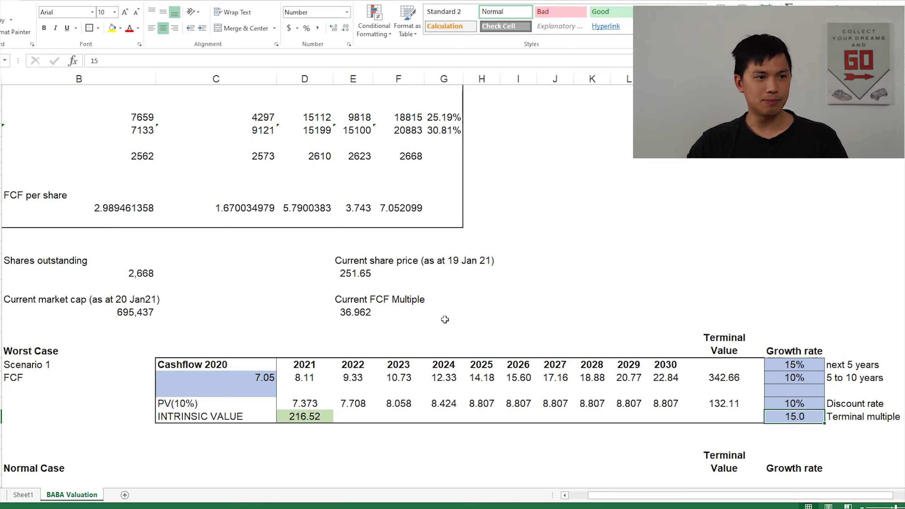
left_click(791, 378)
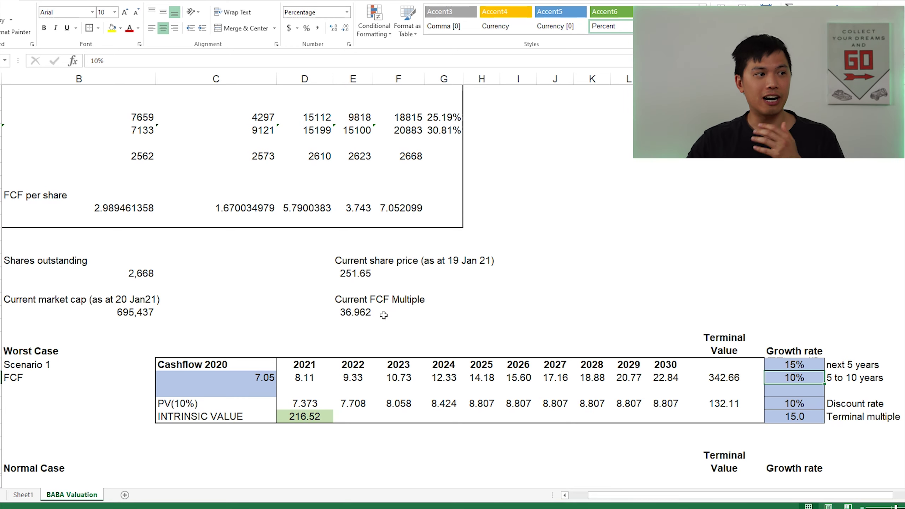
left_click(357, 313)
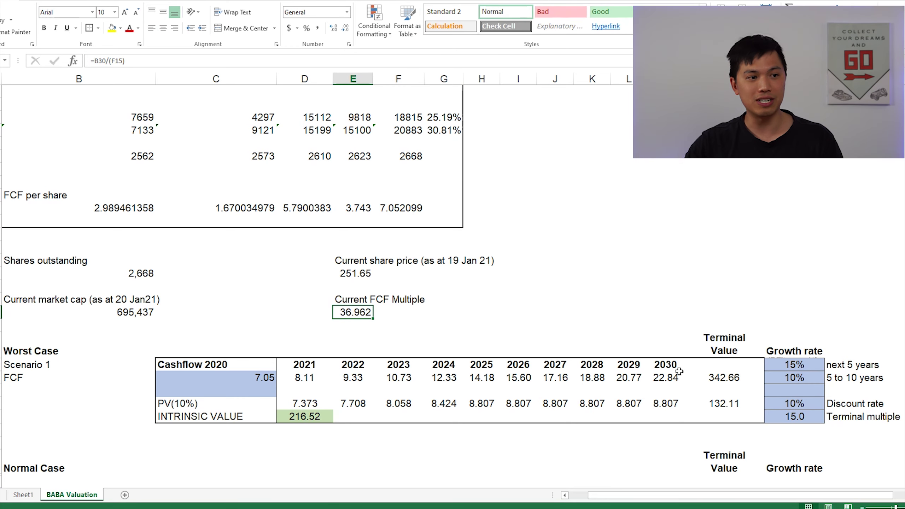
- Compare the Worst Case intrinsic value formula with the current share price, checking the terminal multiple and the terminal value's PV
left_click(753, 404)
left_click(773, 417)
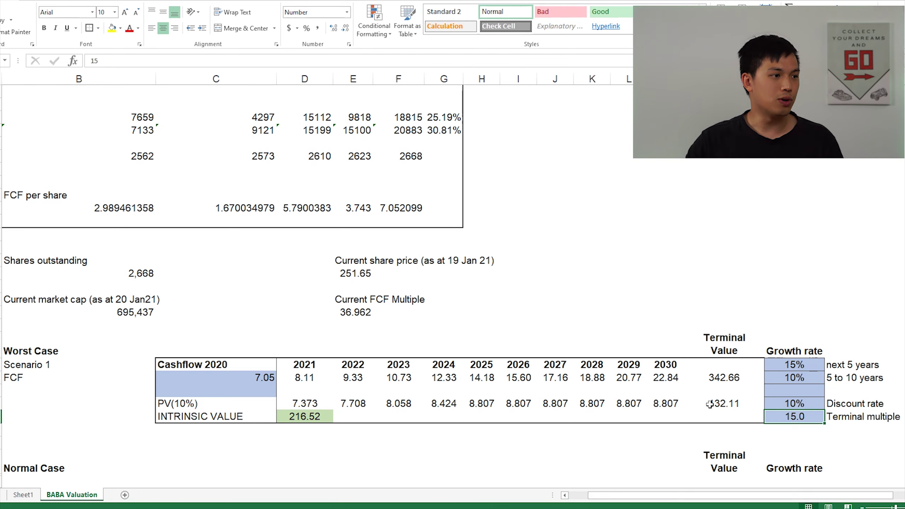
left_click(313, 418)
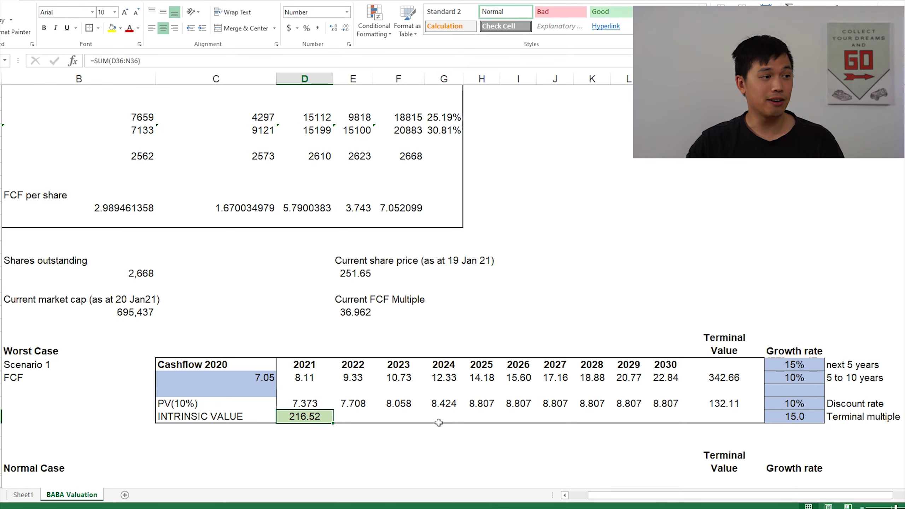
left_click(371, 273)
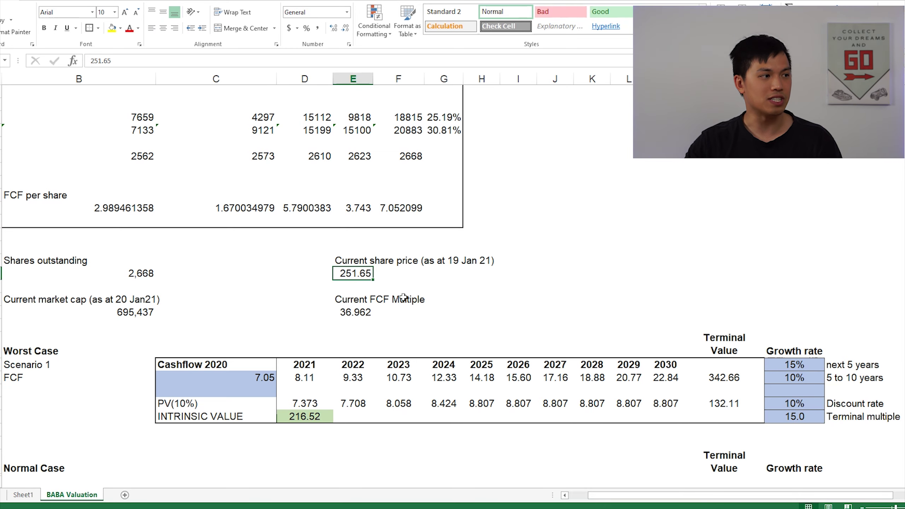
left_click(320, 412)
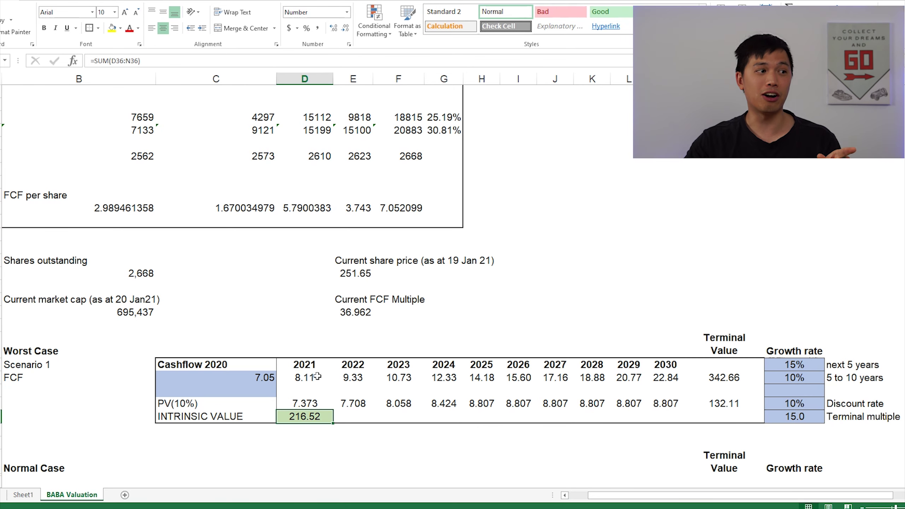
left_click(353, 272)
scroll(109, 373, "left", 1)
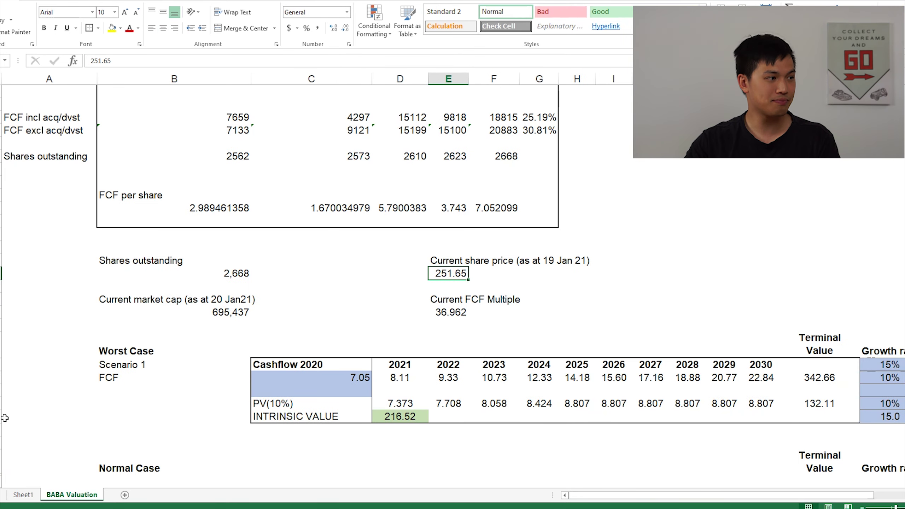
- Check the Normal Case growth rate for the next 5 years against the historical FCF growth and the Worst Case rate
scroll(5, 419, "down", 3)
scroll(243, 355, "right", 1)
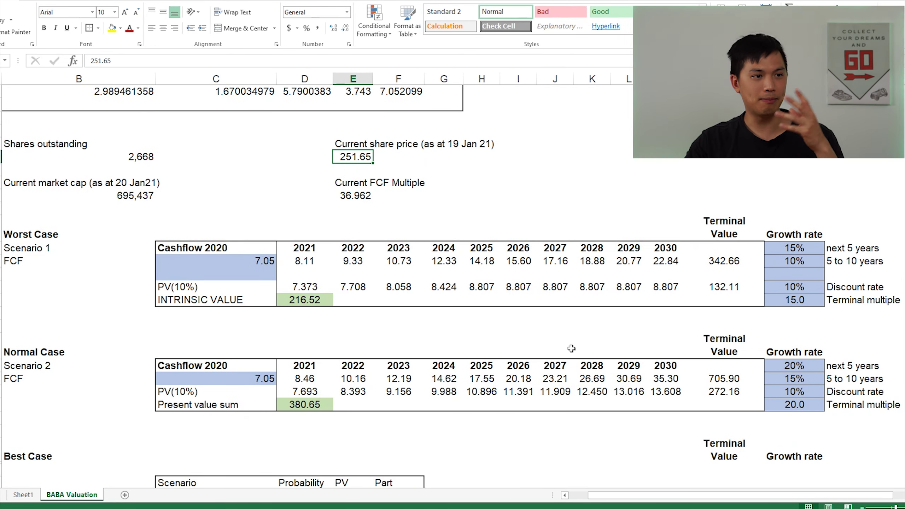
left_click(807, 365)
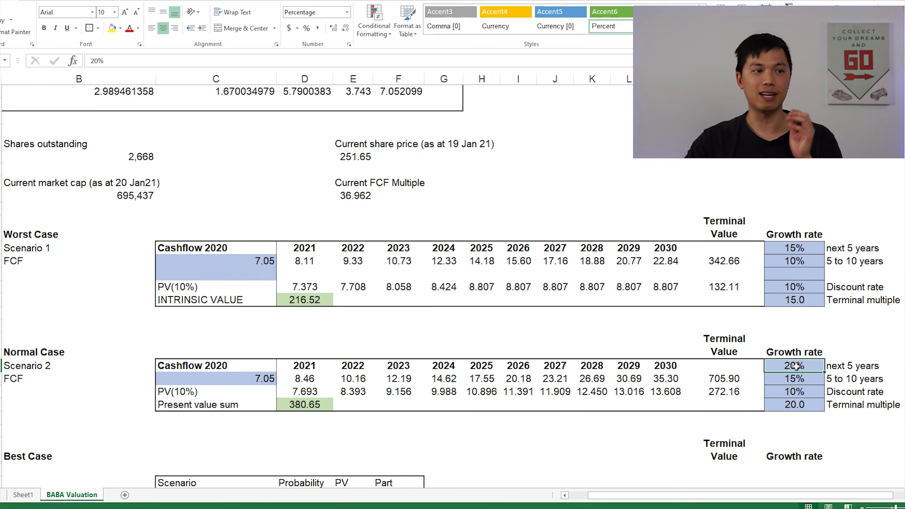
scroll(798, 367, "up", 7)
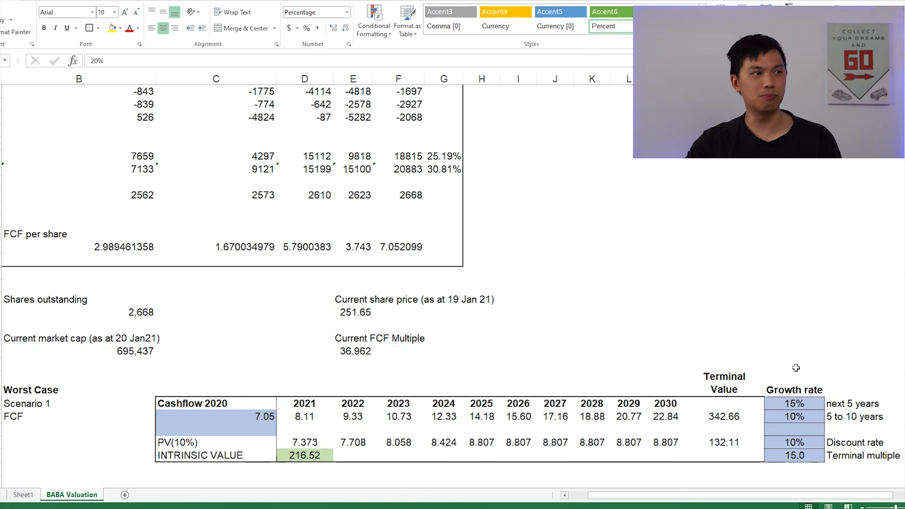
scroll(694, 328, "down", 6)
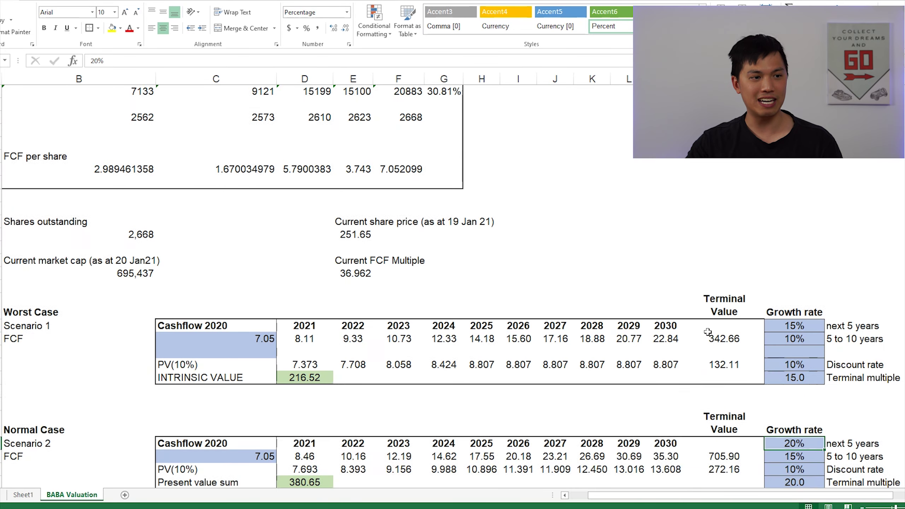
scroll(816, 366, "down", 1)
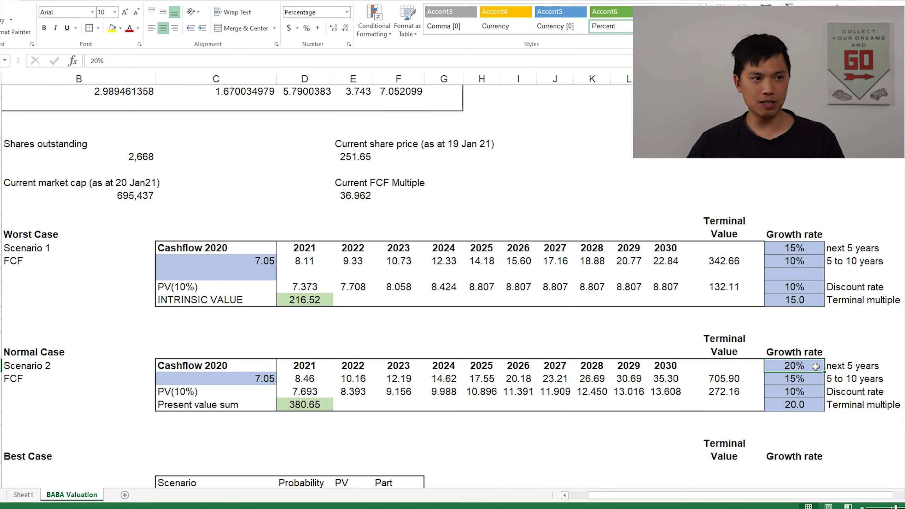
- Inspect the Normal Case 5 to 10 years growth rate, discount rate, terminal multiple and present value sum
left_click(805, 381)
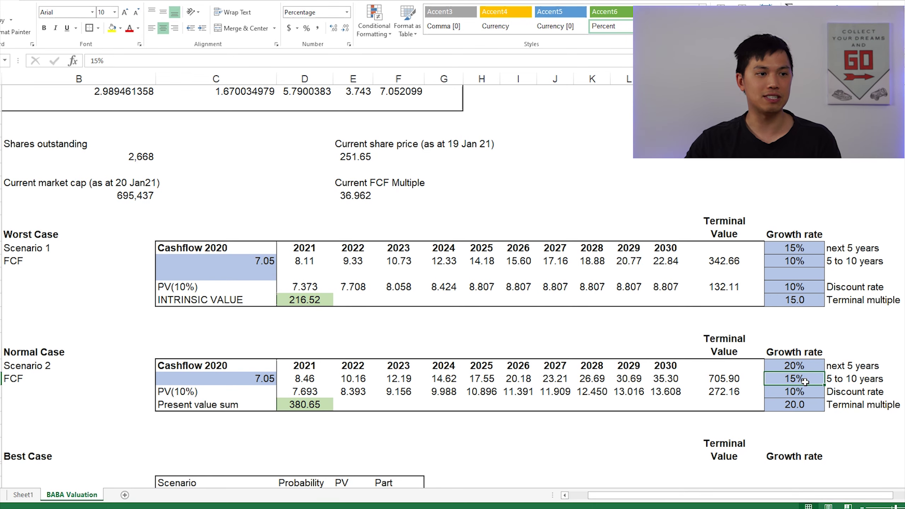
left_click(806, 393)
left_click(808, 404)
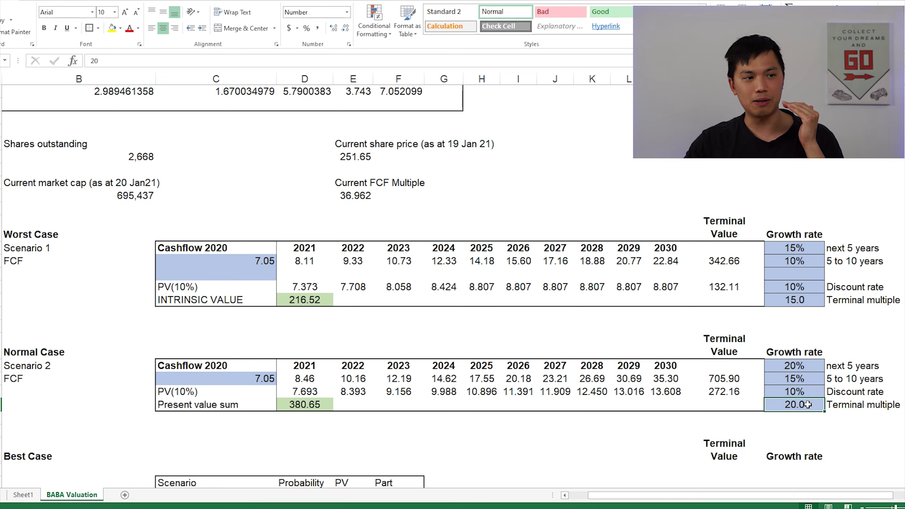
left_click(809, 383)
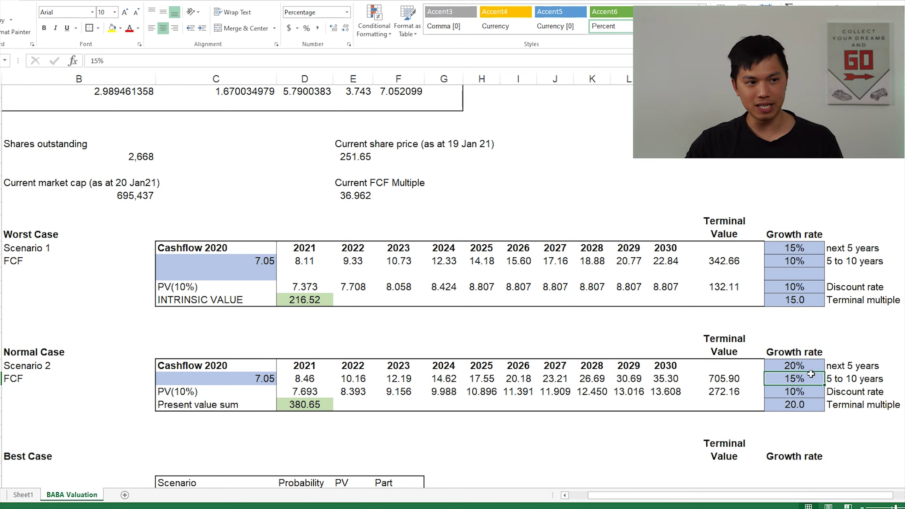
left_click(814, 405)
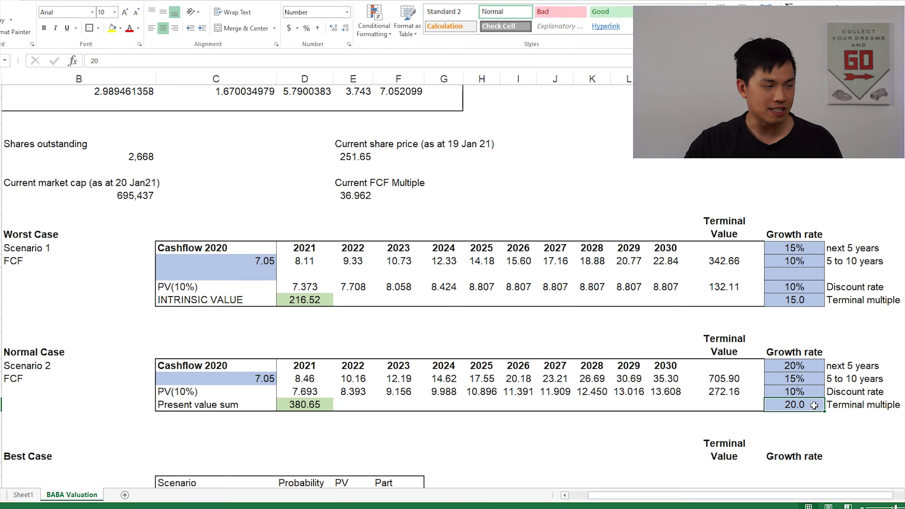
scroll(754, 395, "down", 2)
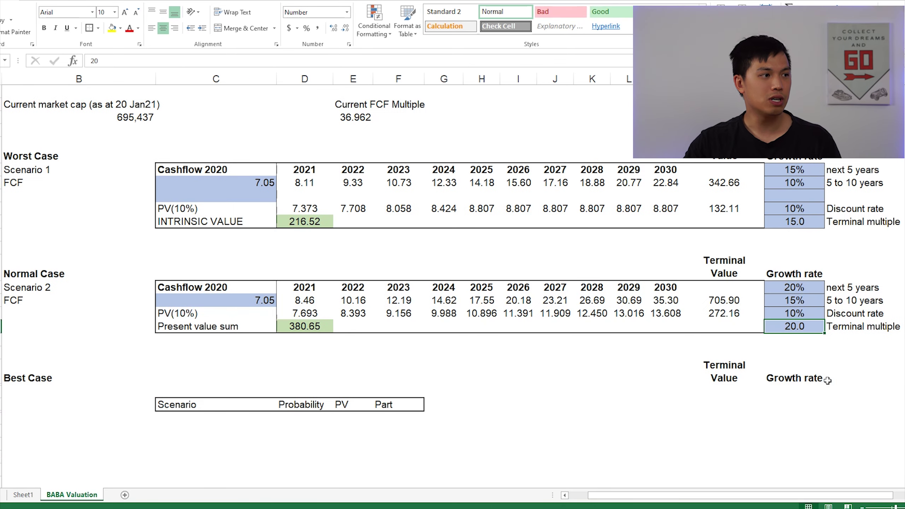
left_click(301, 327)
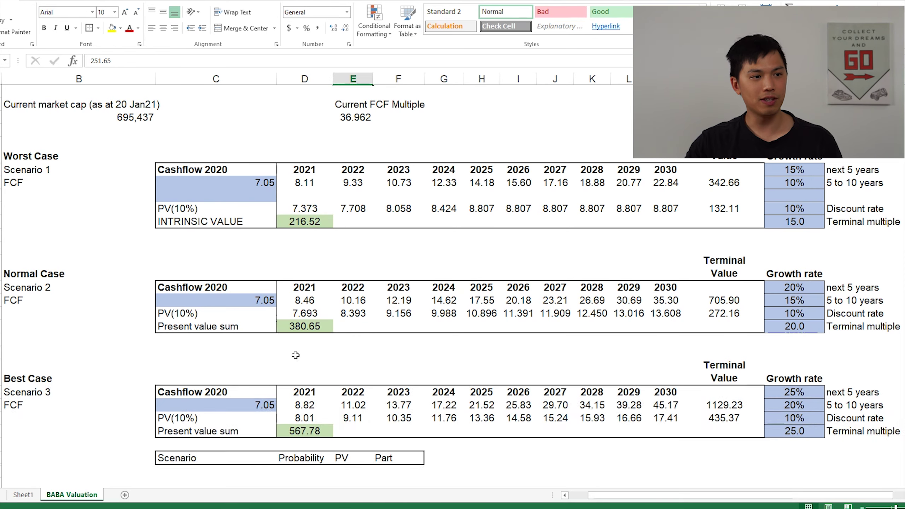
- Examine the Best Case growth rates for both periods, its terminal multiple and the present value sum formula
scroll(353, 299, "down", 1)
left_click(780, 355)
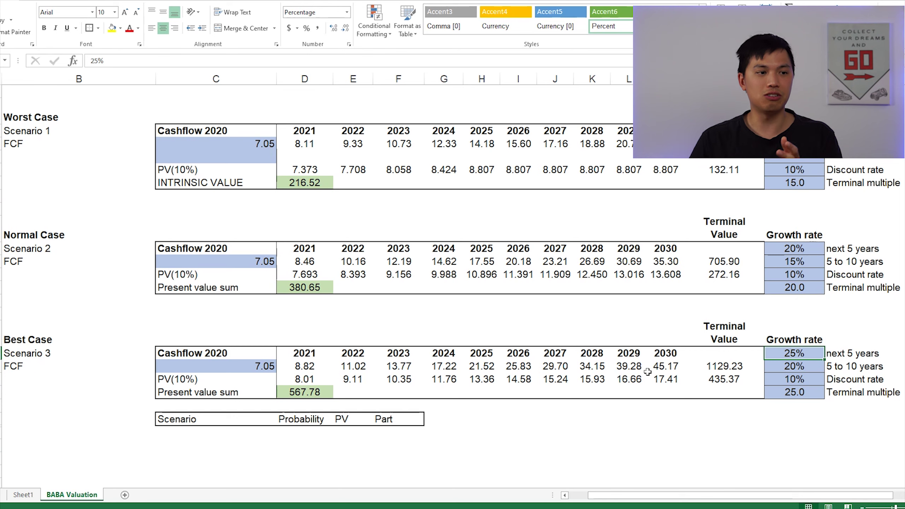
left_click(791, 366)
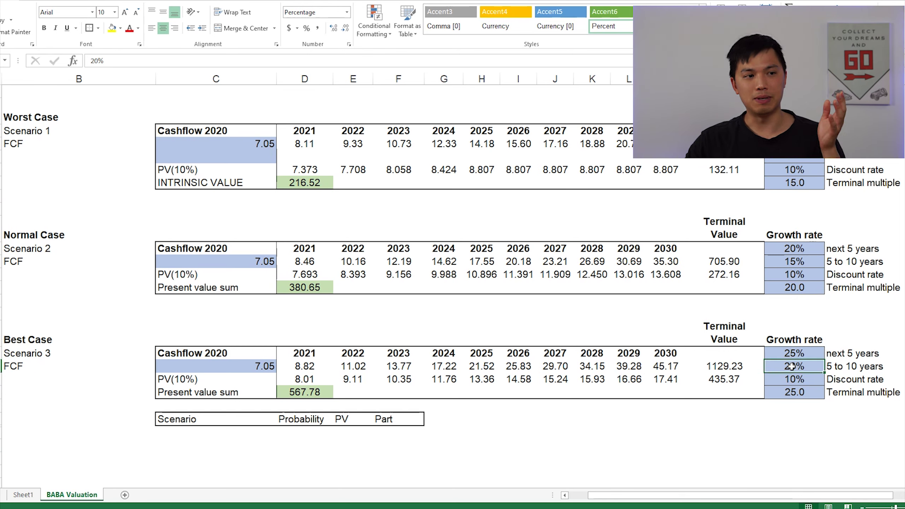
left_click(784, 392)
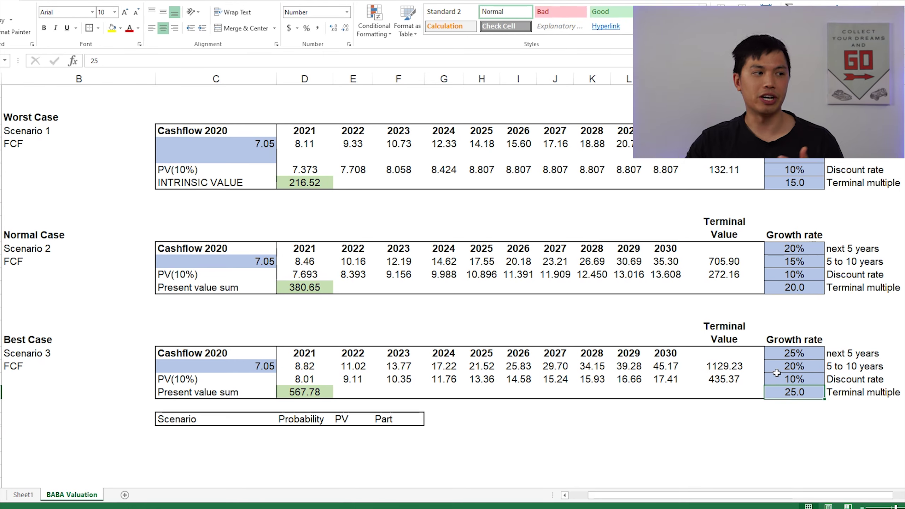
left_click(327, 391)
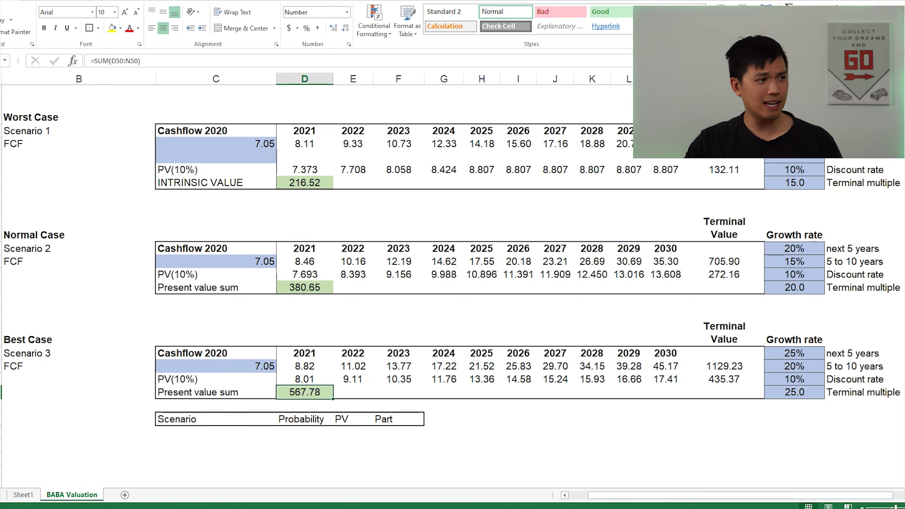
- Review the best and normal case probabilities in the scenario table against each case's growth rate for the next 5 years
scroll(89, 391, "down", 3)
scroll(89, 391, "up", 5)
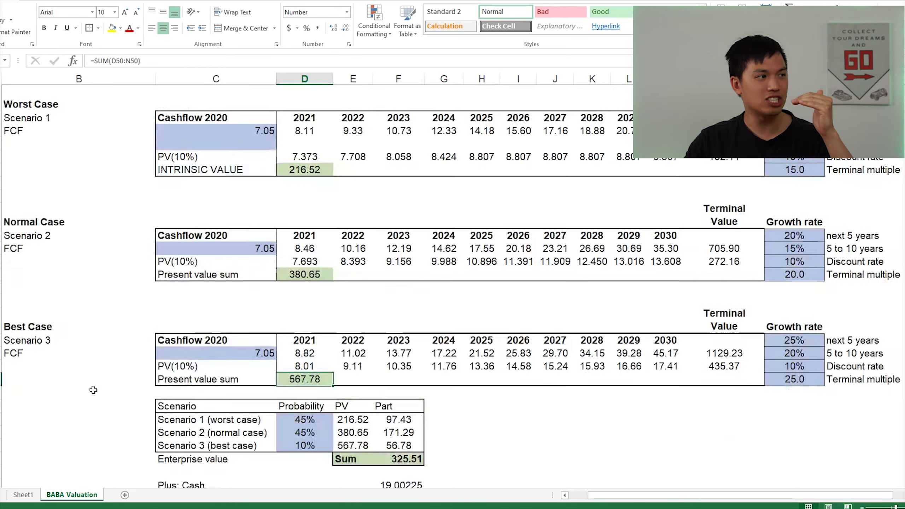
scroll(87, 281, "down", 3)
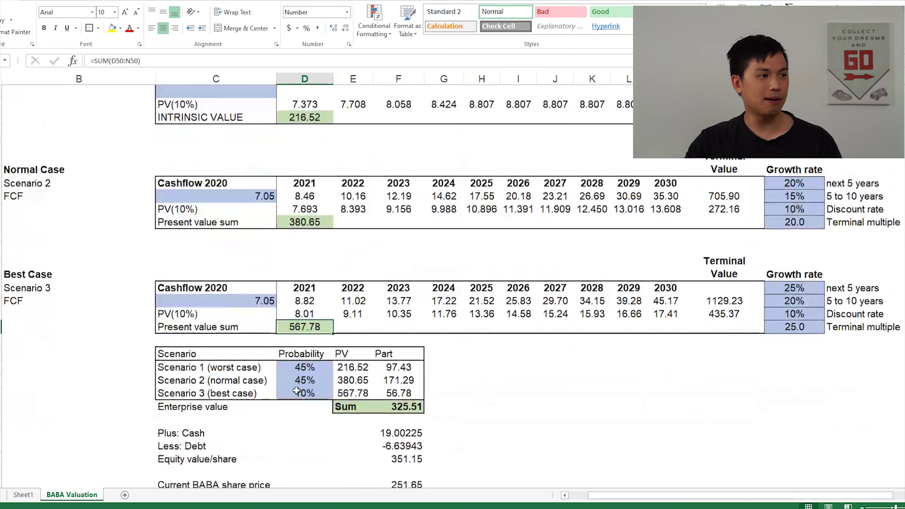
left_click(323, 397)
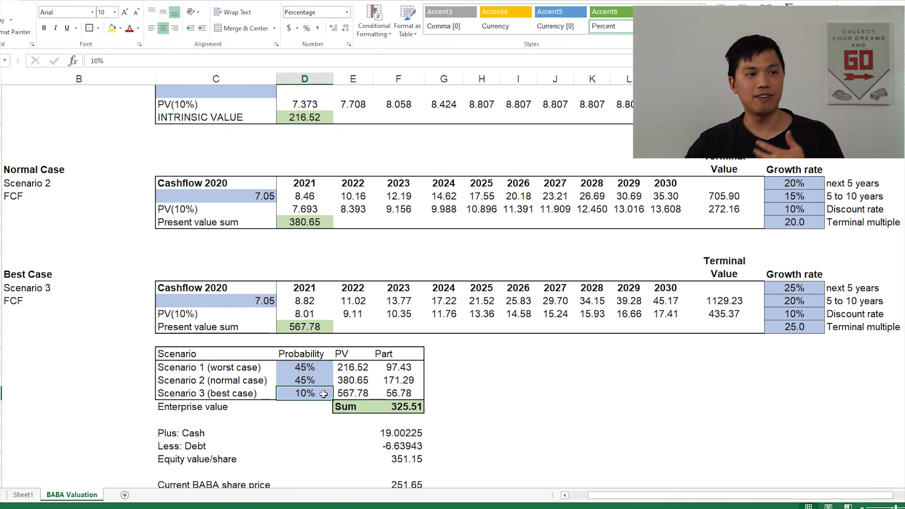
left_click(795, 289)
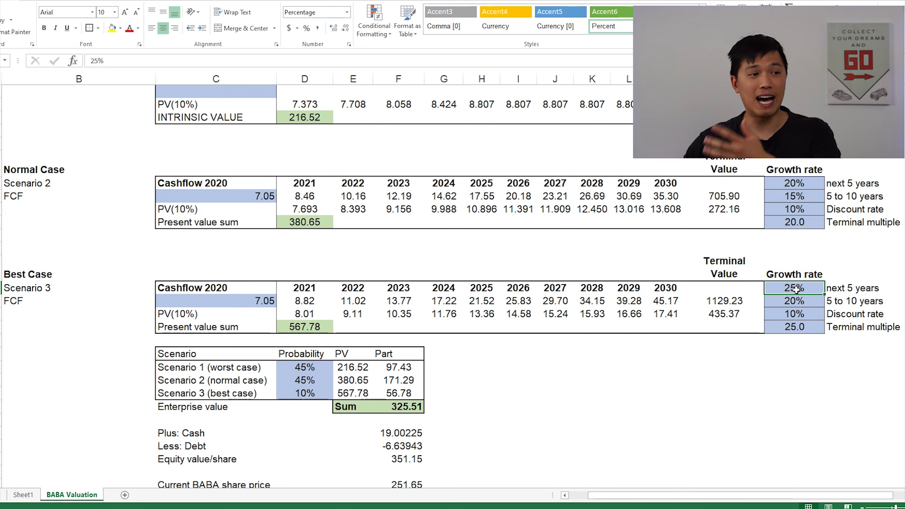
left_click(317, 395)
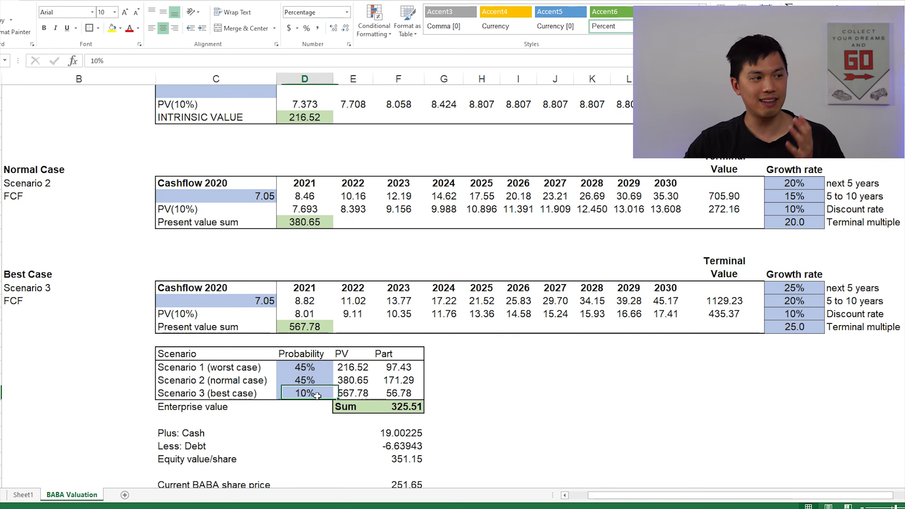
left_click(321, 377)
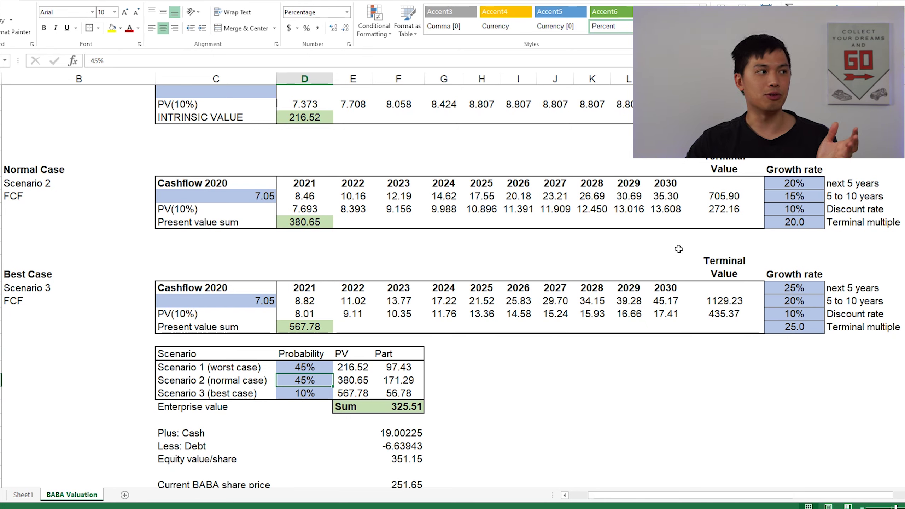
left_click(807, 186)
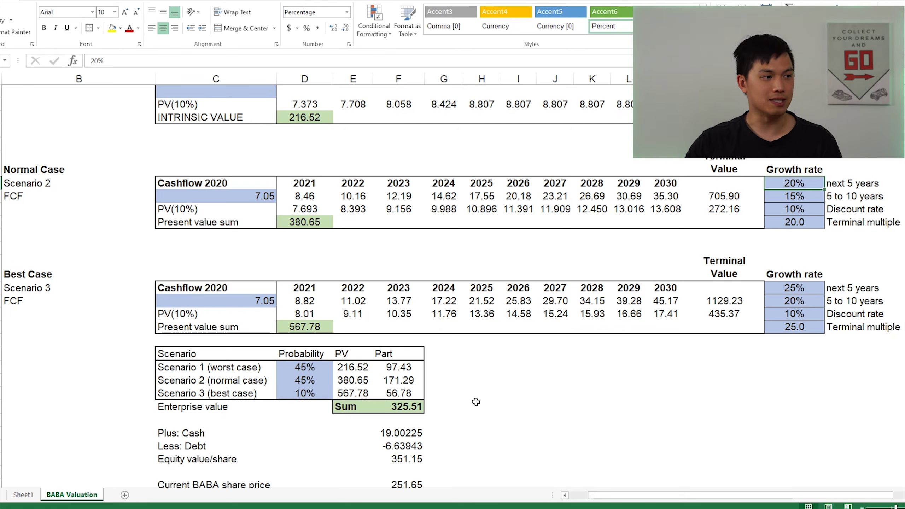
- Inspect the probability-weighted enterprise value sum and the cash, debt and equity value per share formulas below it
left_click(421, 408)
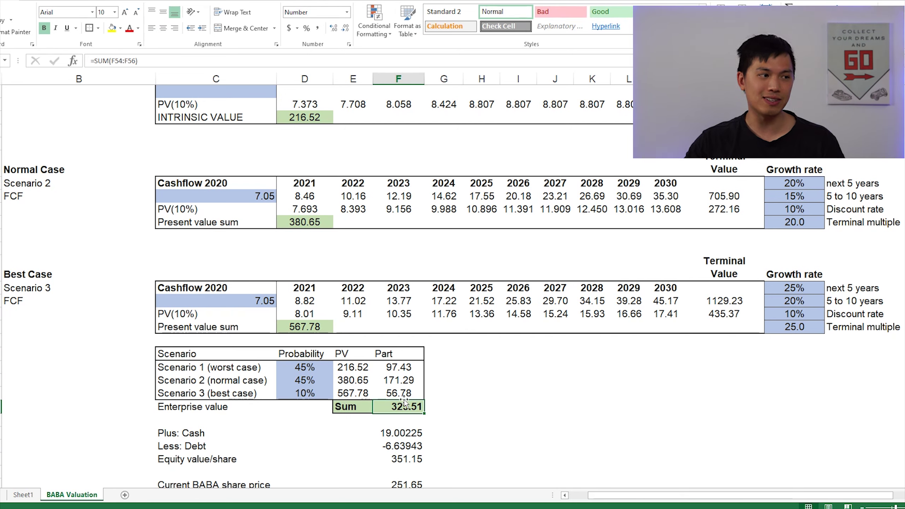
left_click(205, 407)
scroll(370, 394, "down", 1)
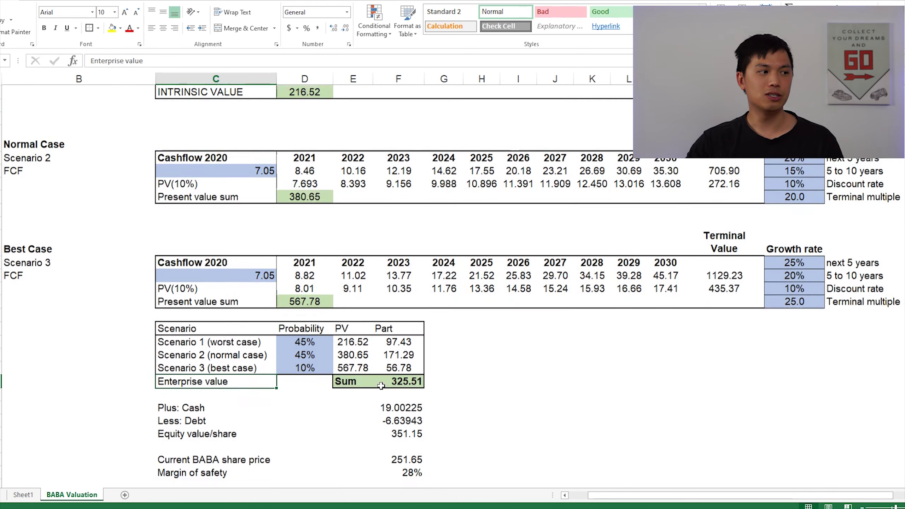
left_click(198, 397)
left_click_drag(397, 395, 422, 406)
left_click(411, 395)
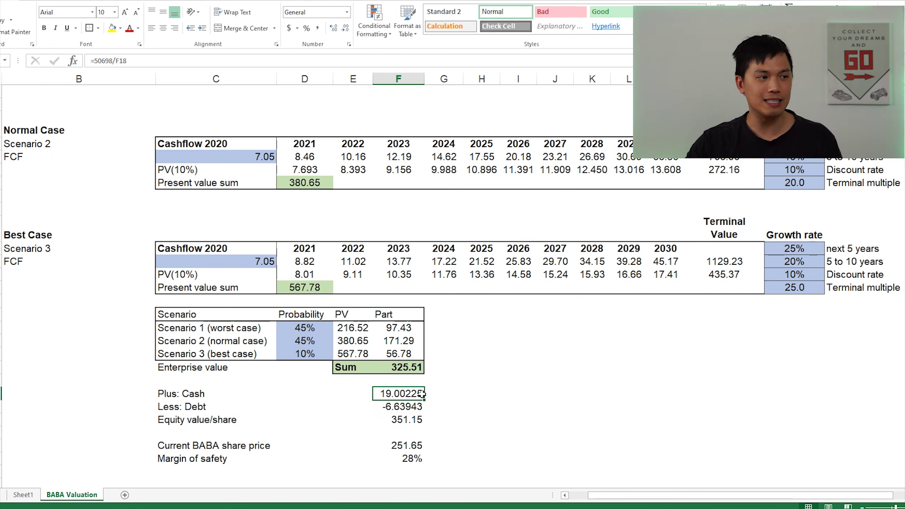
left_click(417, 406)
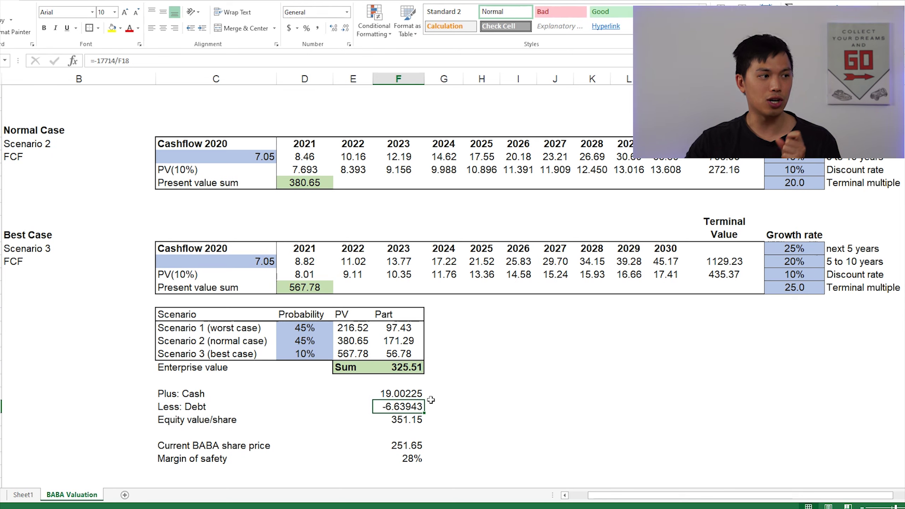
left_click(407, 416)
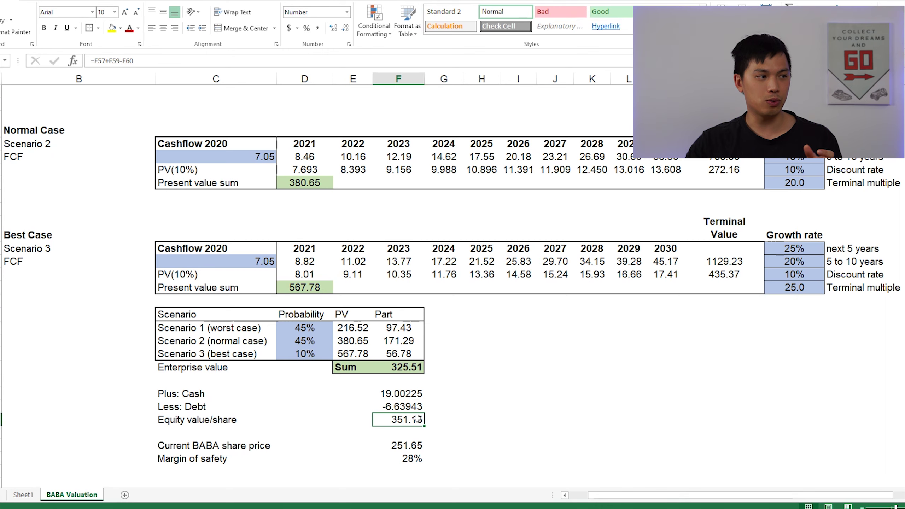
- Compare the equity value per share with the current BABA share price and check the margin of safety formula
scroll(433, 424, "down", 1)
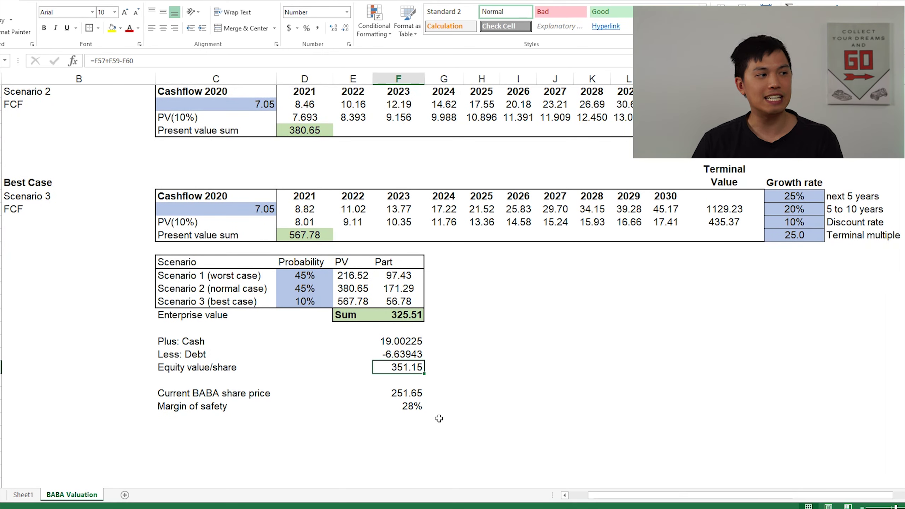
left_click(414, 394)
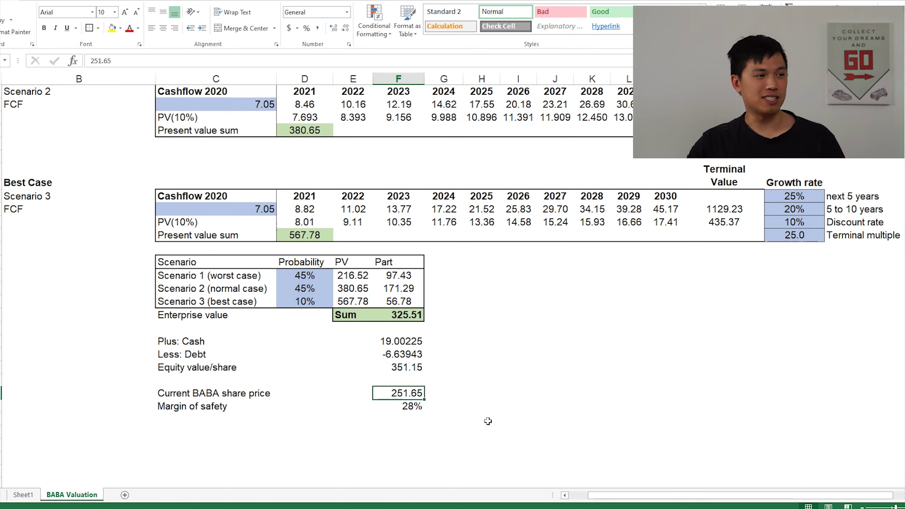
left_click(419, 409)
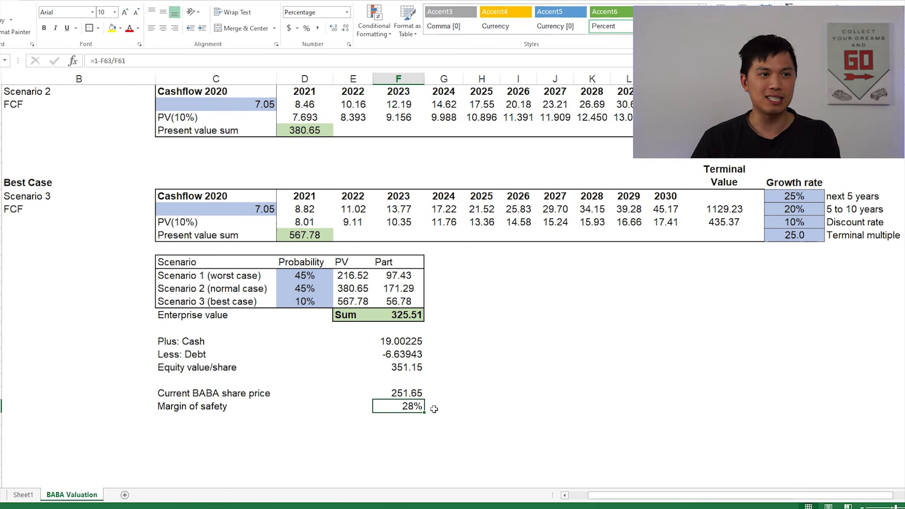